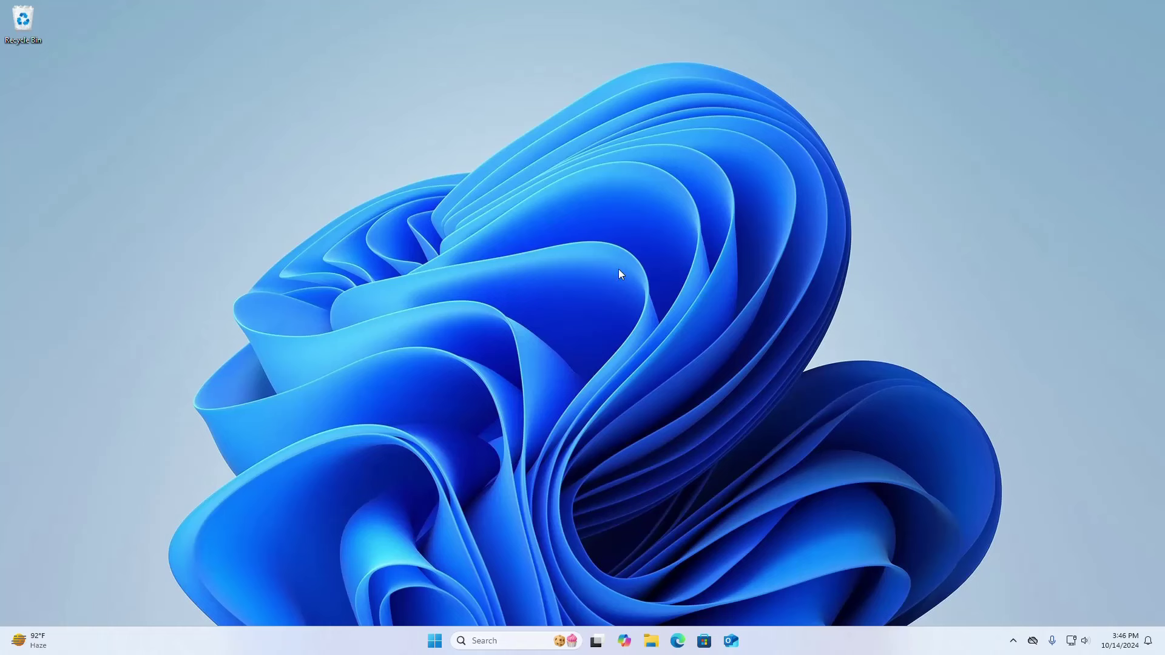
click(678, 637)
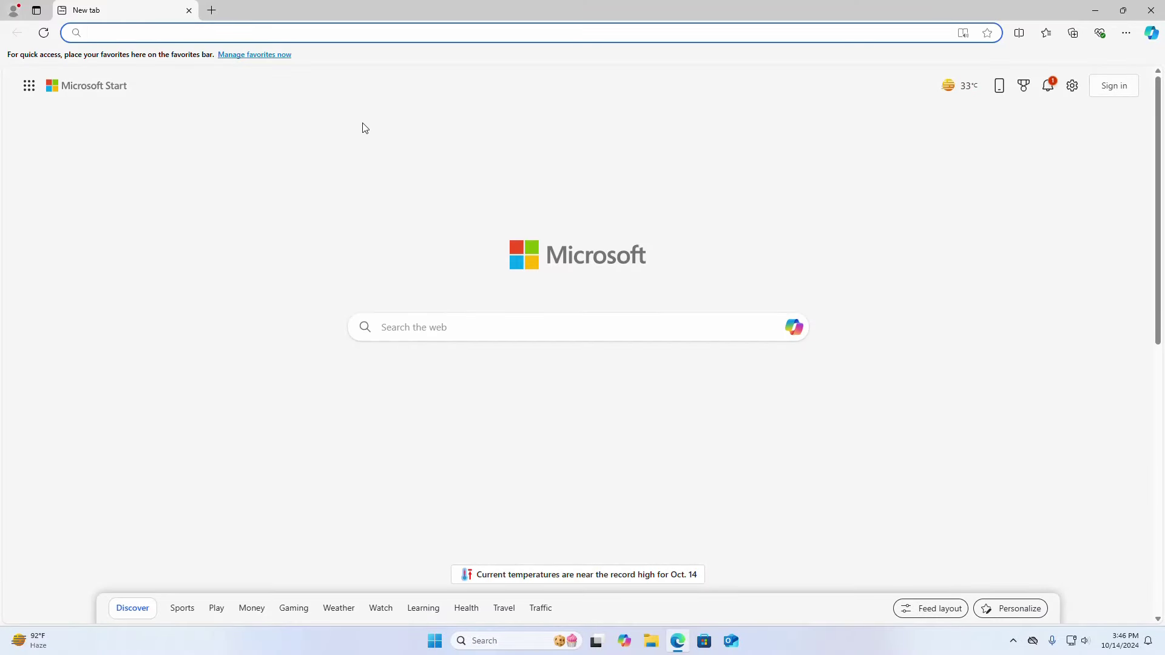
click(364, 127)
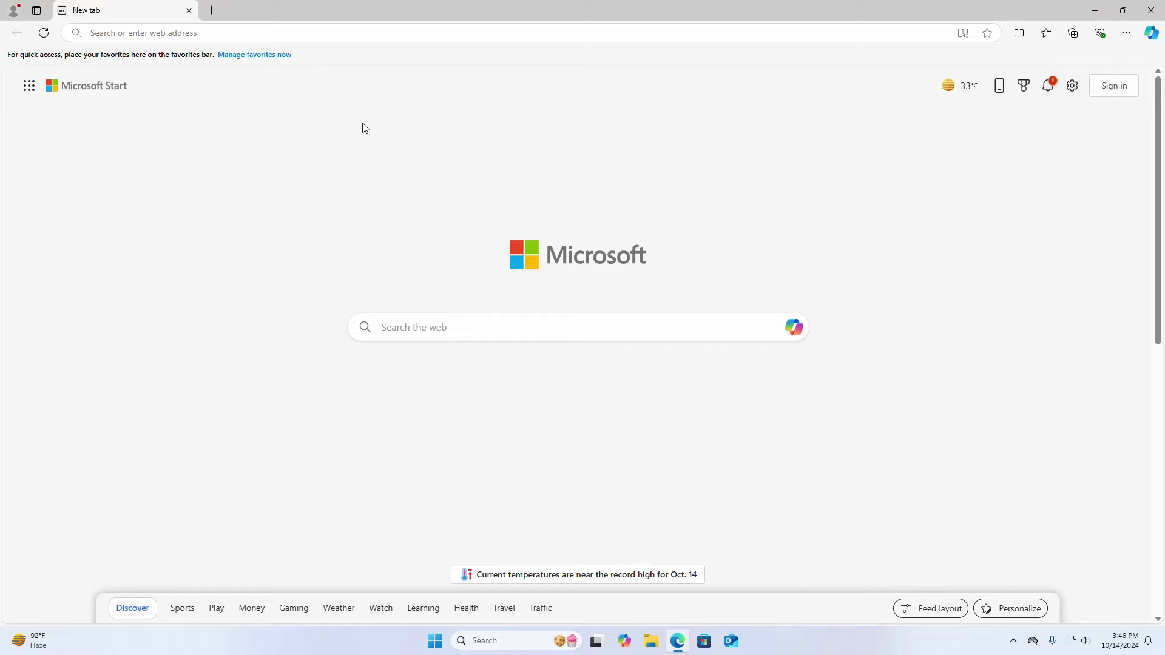
click(330, 36)
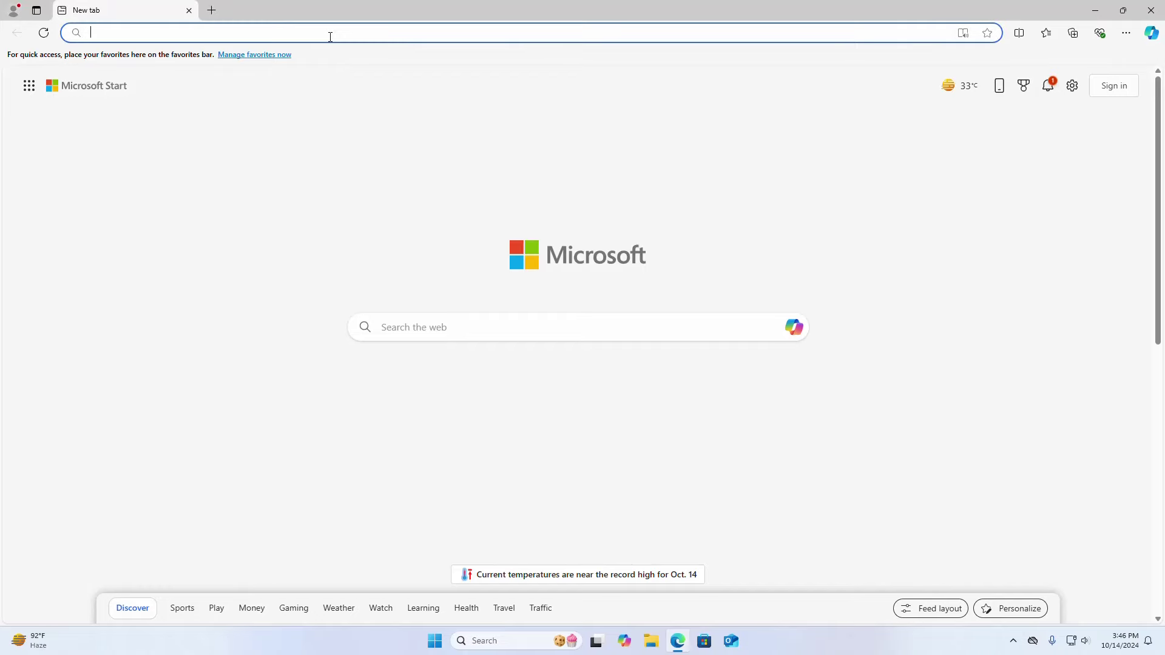
text(www.torproject.org/download/)
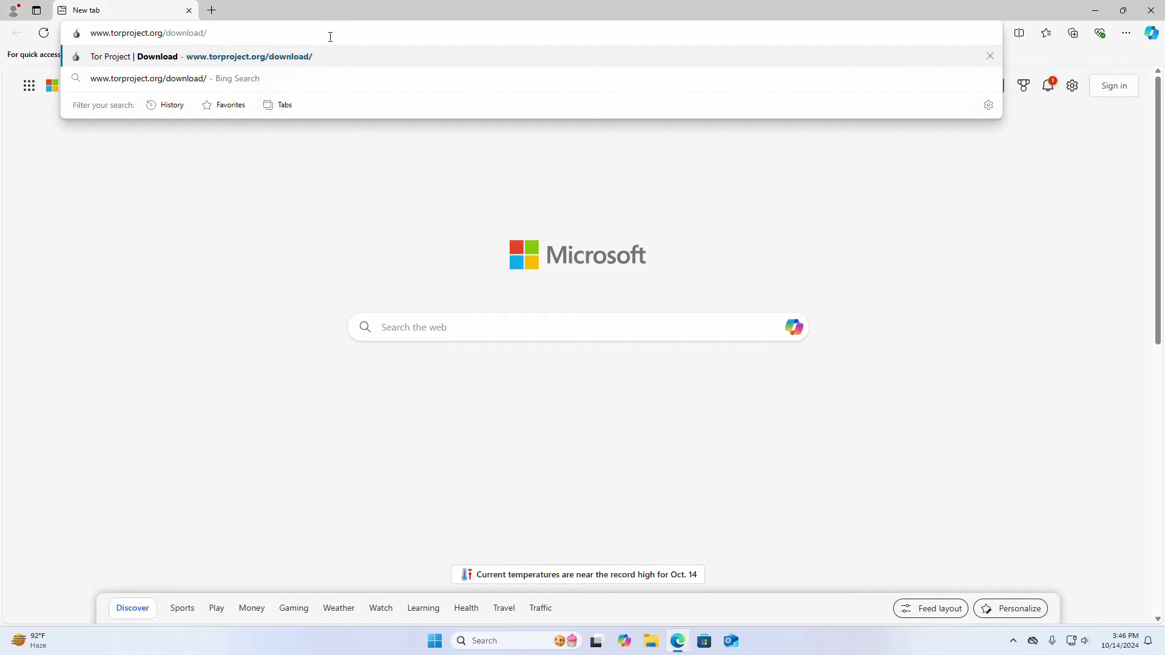
key(Return)
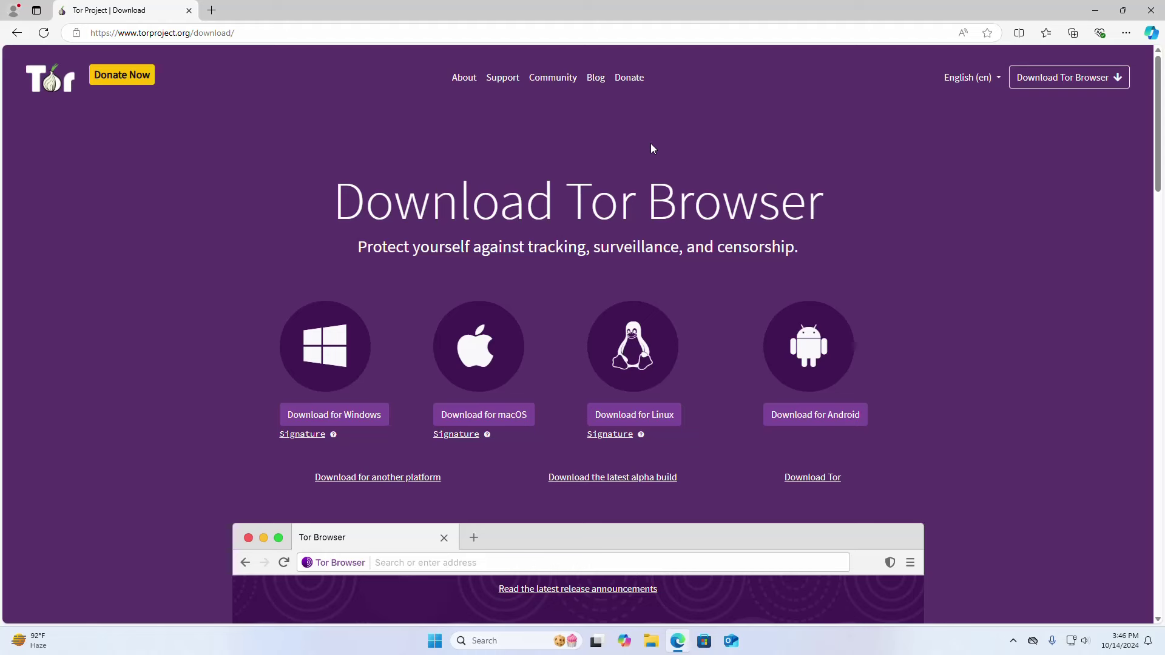
click(330, 420)
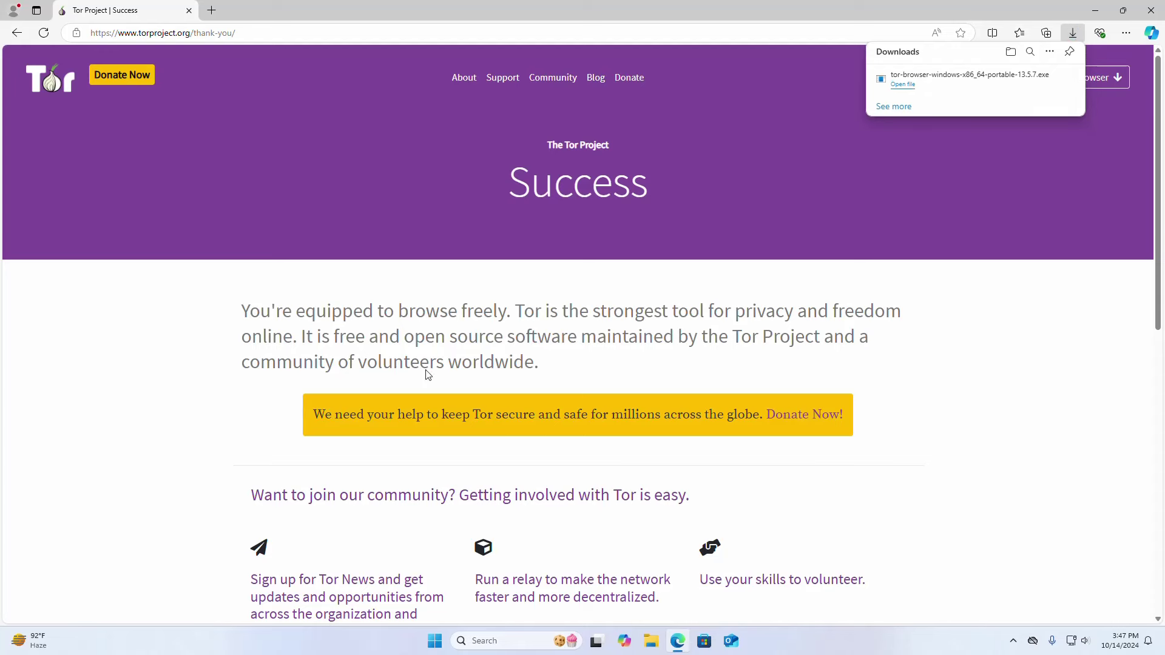
Run the downloaded tor-browser-windows-x86_64-portable-13.5.7.exe installer from the Downloads folder
click(1009, 53)
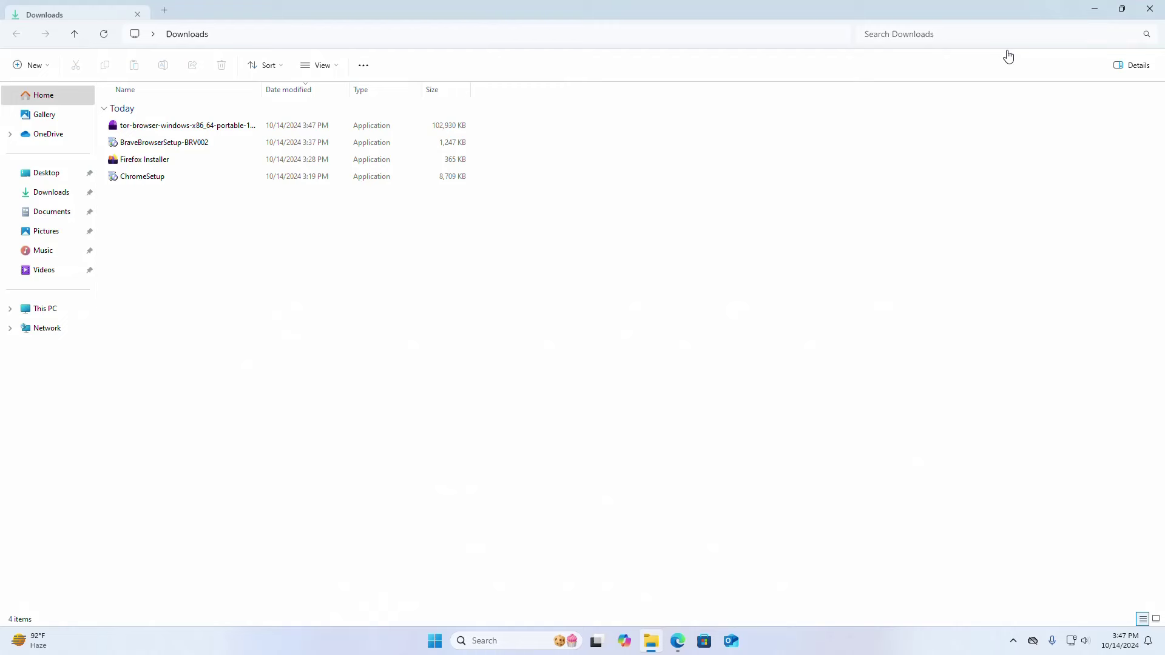
click(147, 128)
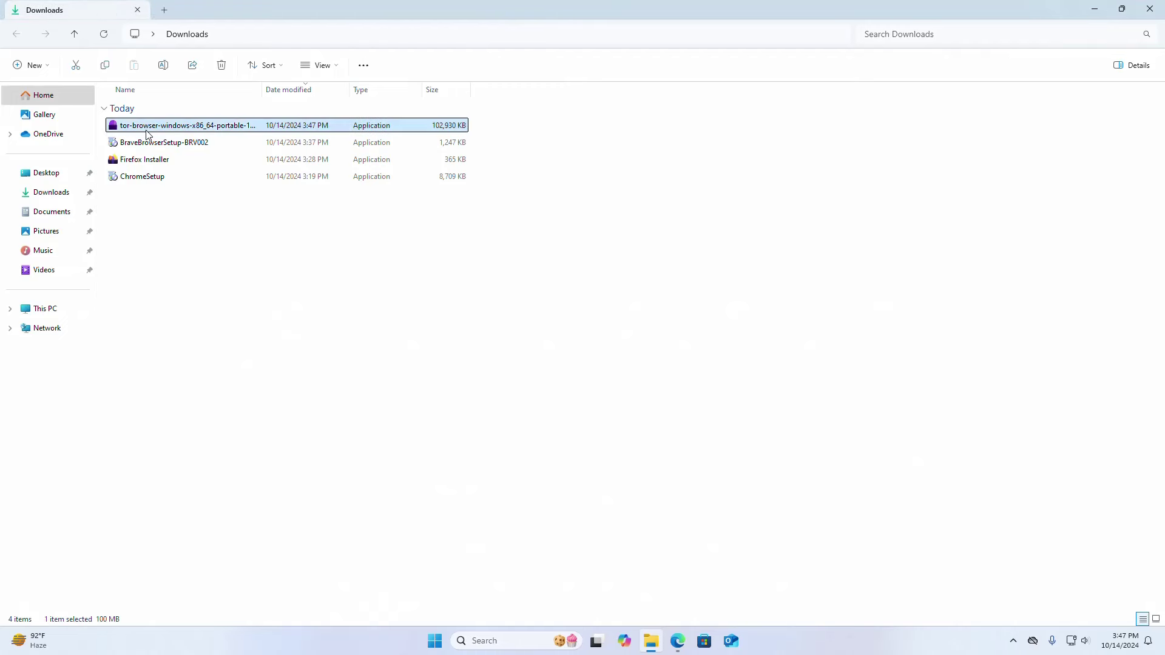
right_click(184, 134)
click(228, 170)
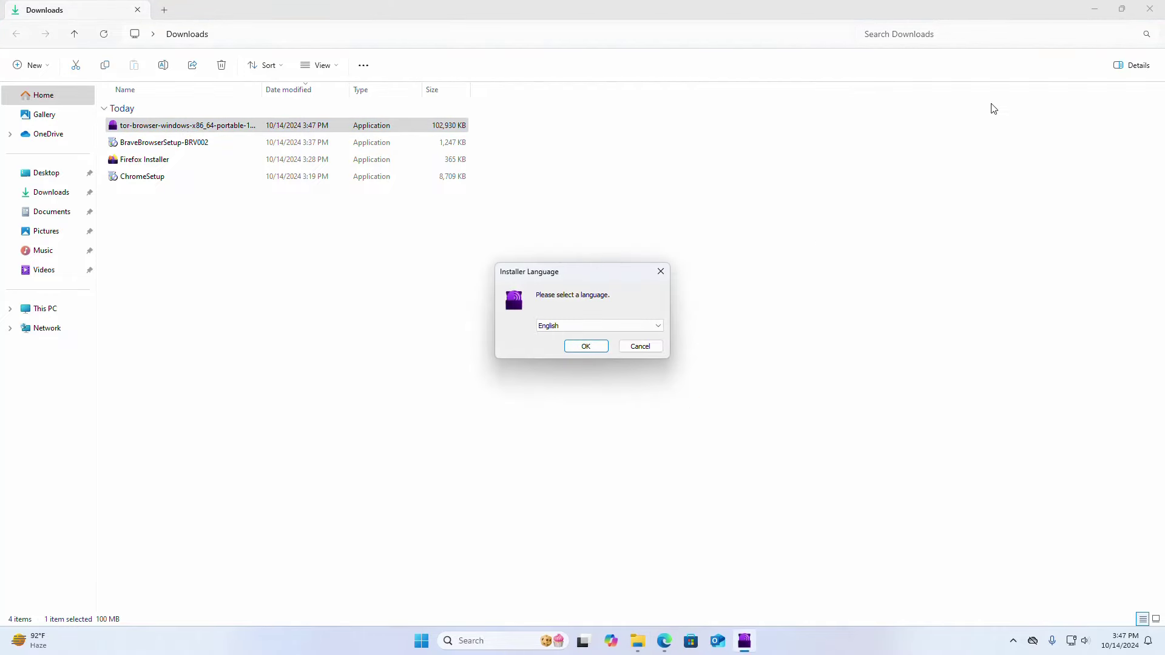
Minimize Explorer and Edge, and keep English as the installer language
click(1095, 9)
click(1098, 10)
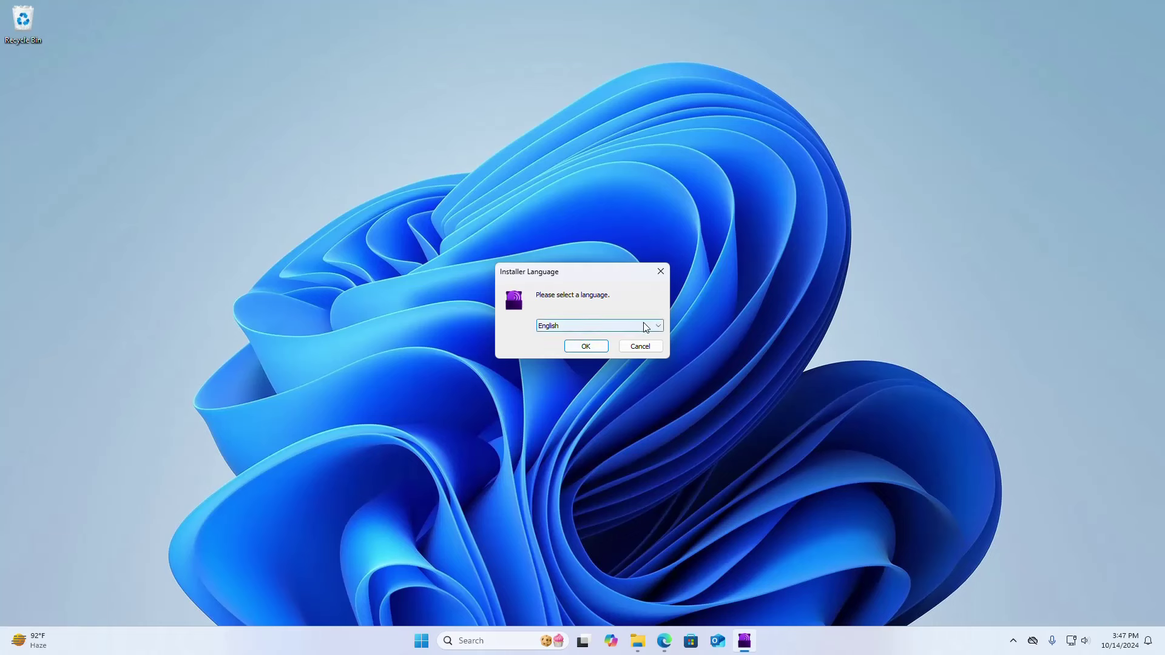
click(663, 328)
click(573, 337)
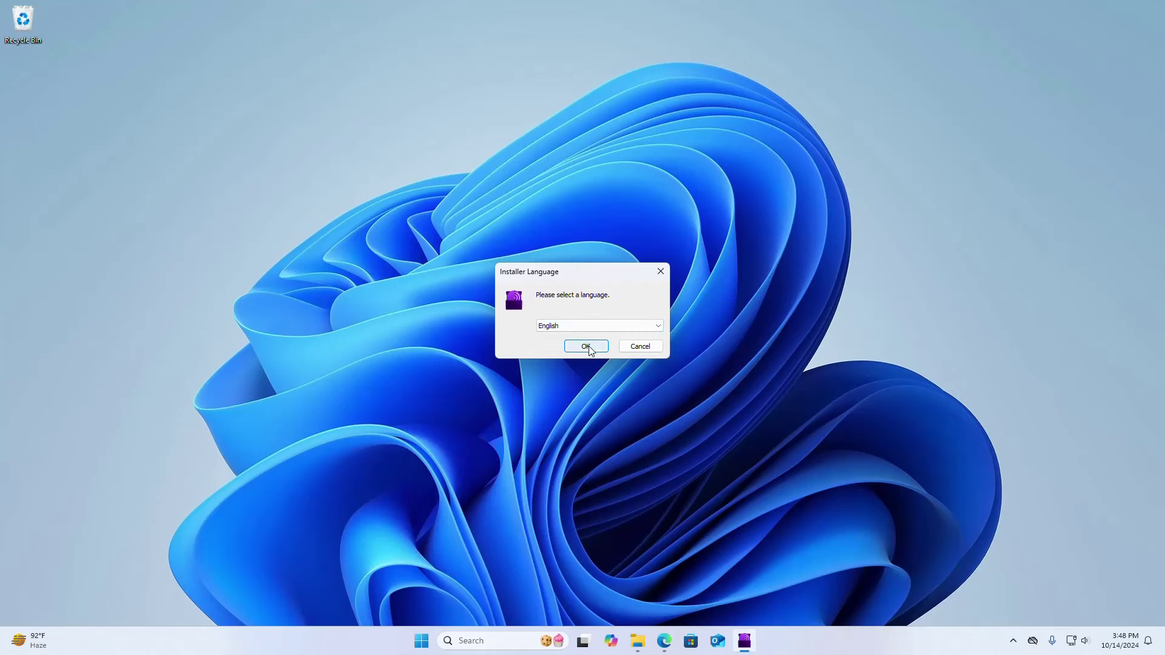
Confirm English and install Tor Browser to the default Tor Browser folder on the desktop
click(587, 346)
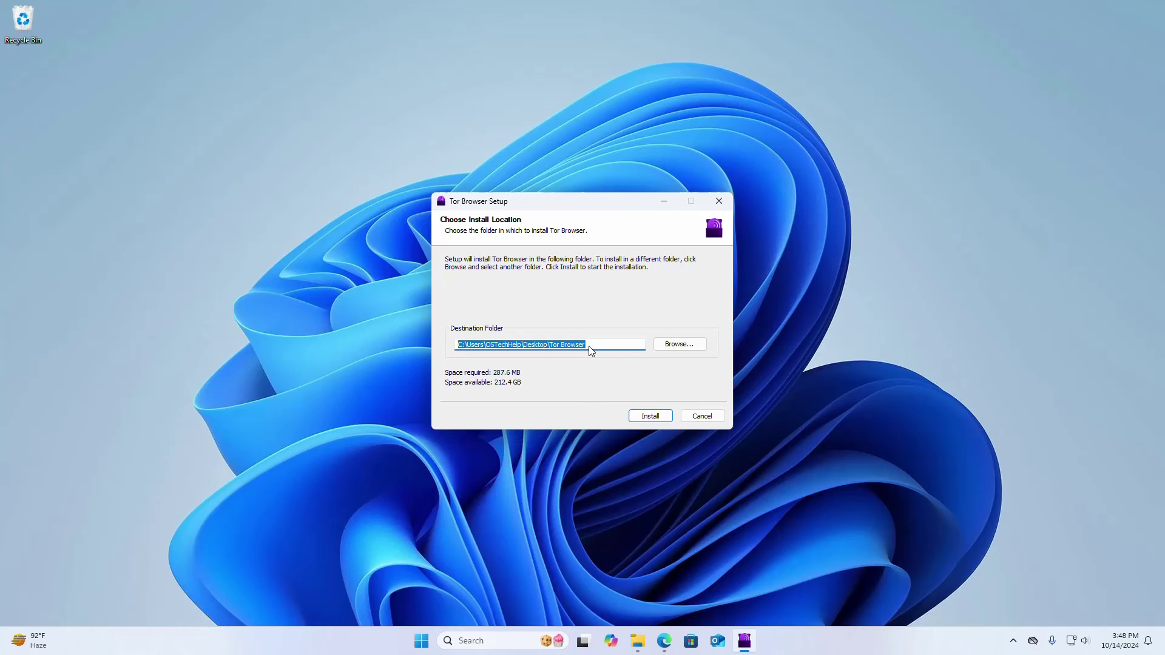
drag(590, 350, 455, 350)
click(621, 346)
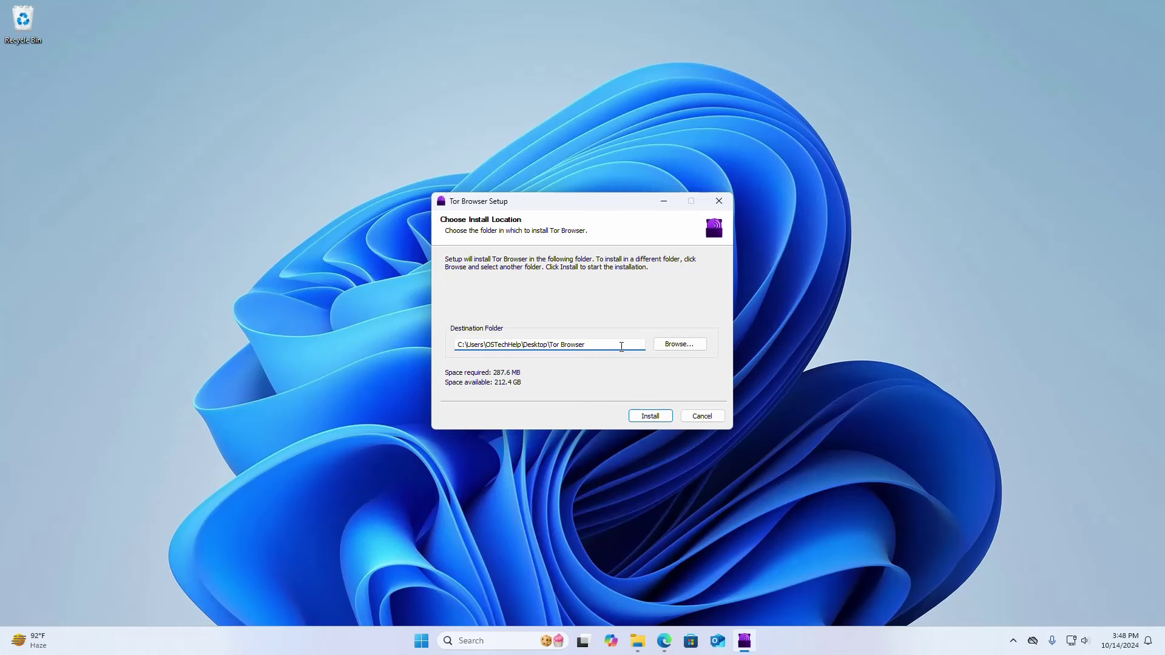
click(649, 416)
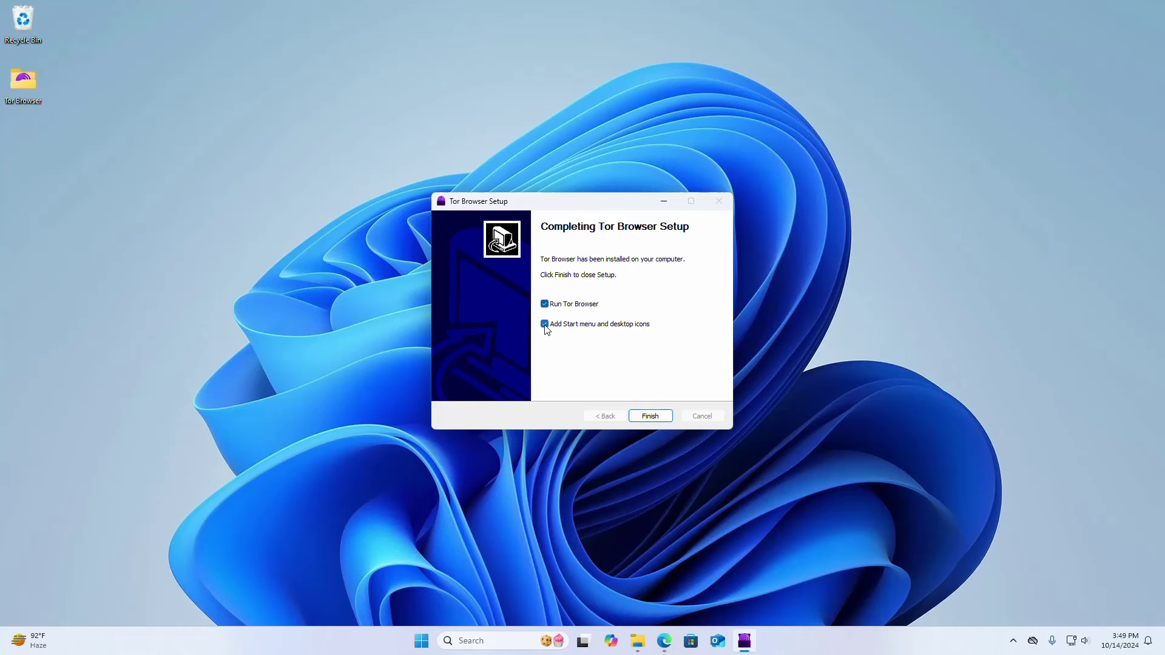
Finish setup to launch Tor Browser and connect it to the Tor network
click(649, 417)
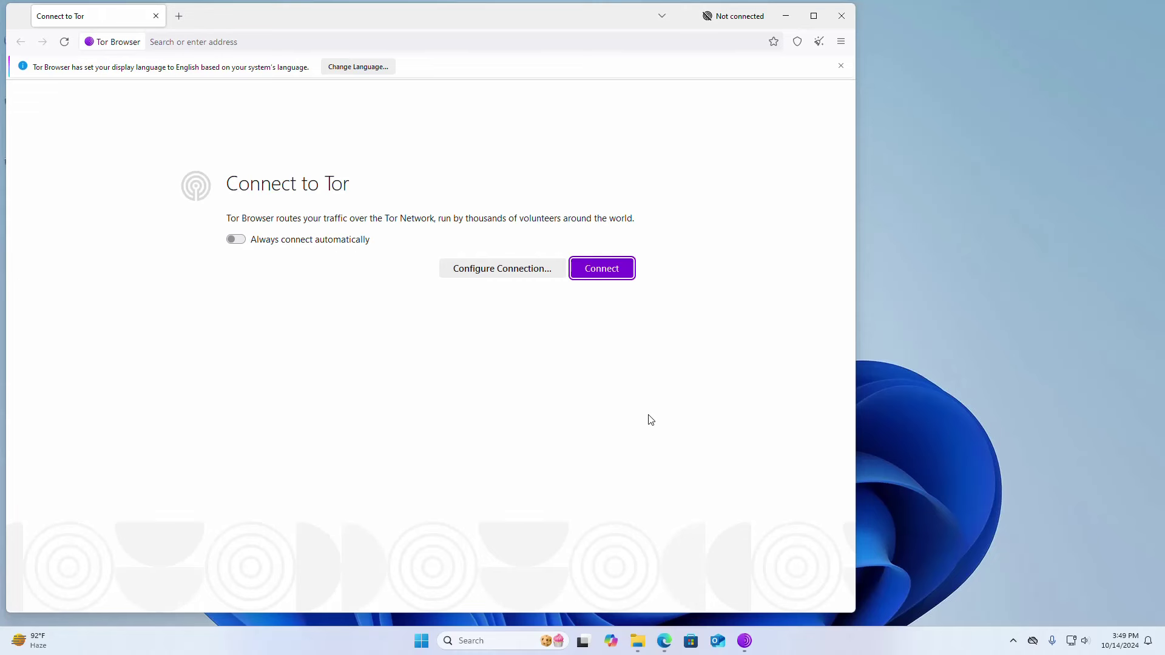
click(597, 268)
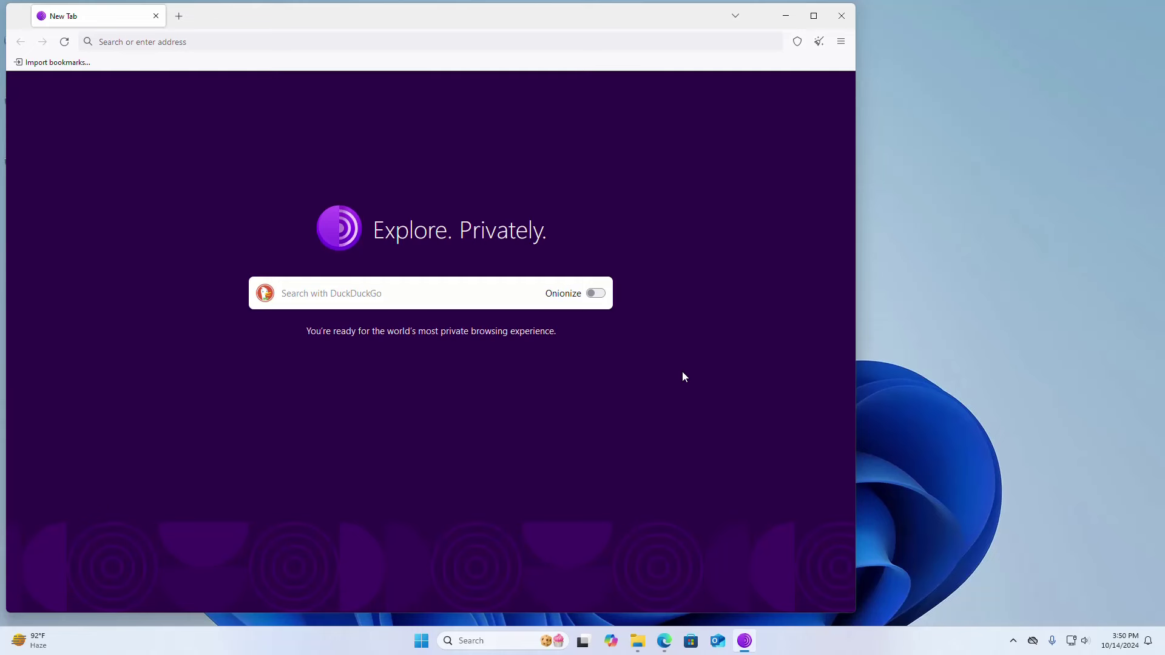
click(846, 17)
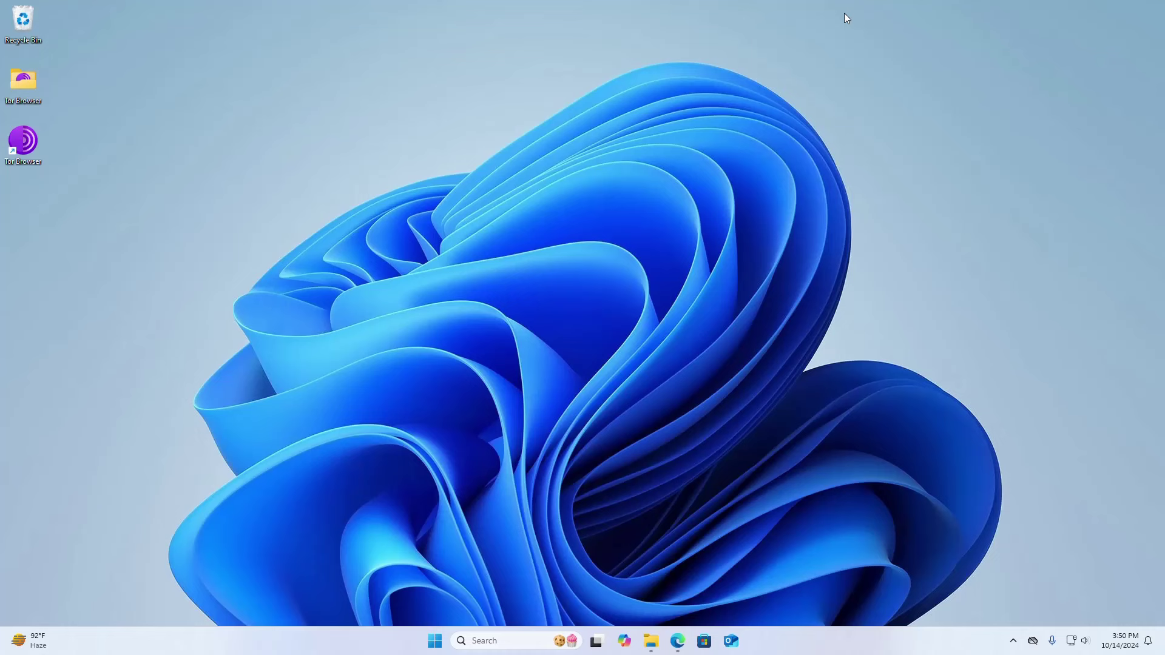
click(435, 640)
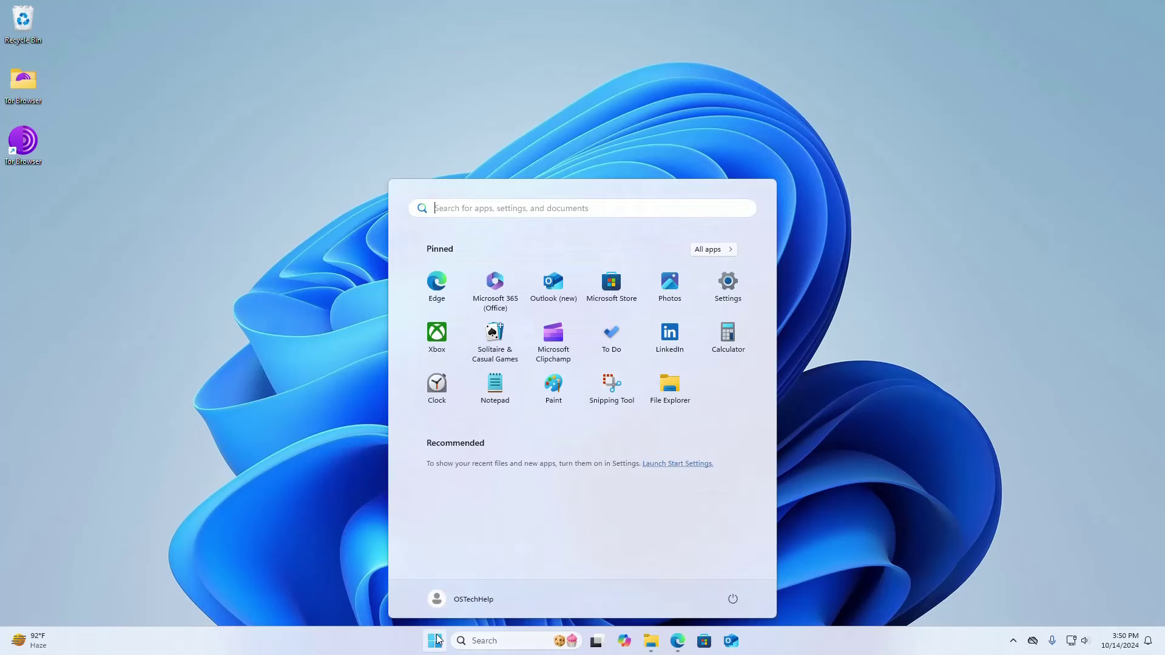
text(to)
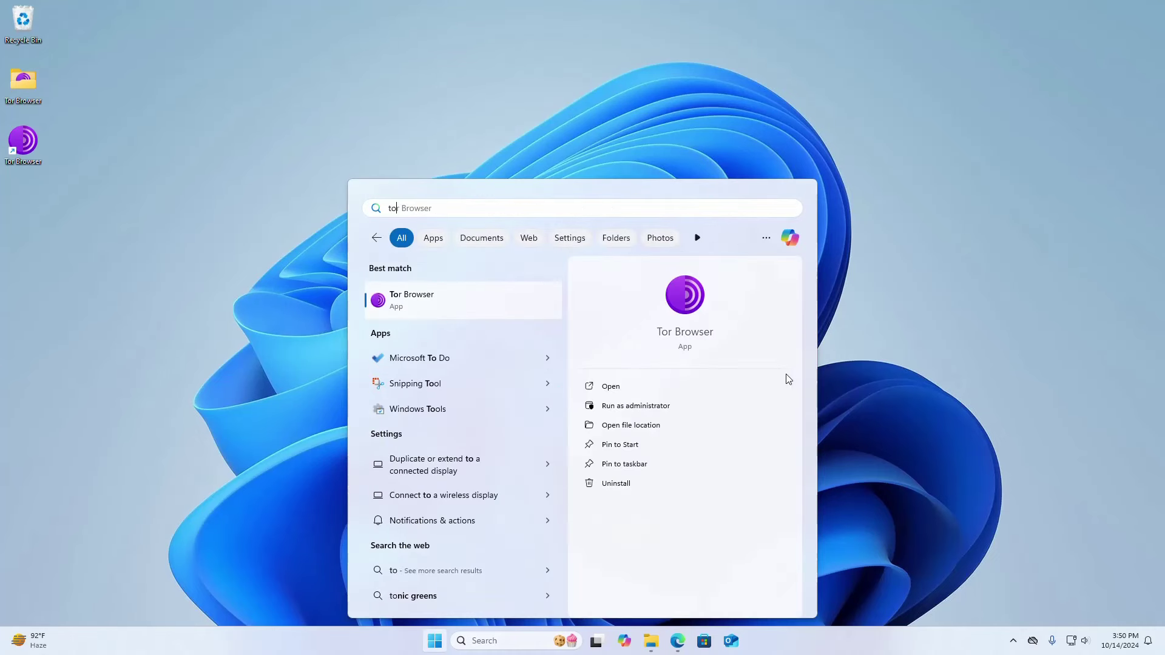
click(698, 357)
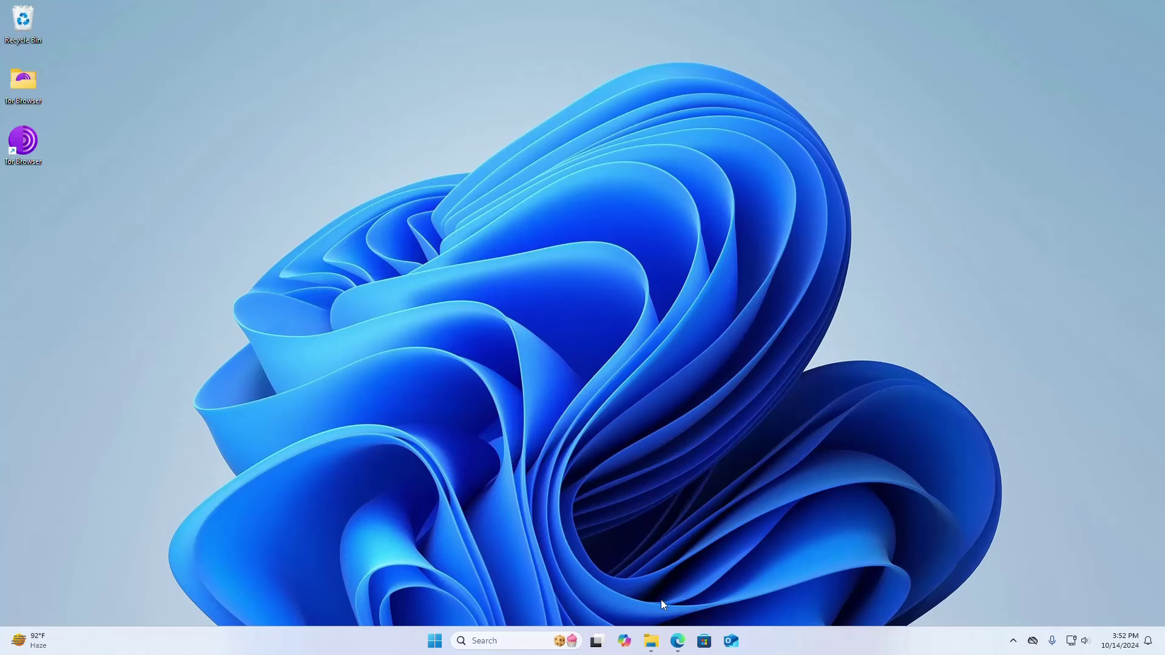
Permanently delete the Desktop's Tor Browser folder and shortcut in File Explorer, then close it
click(651, 640)
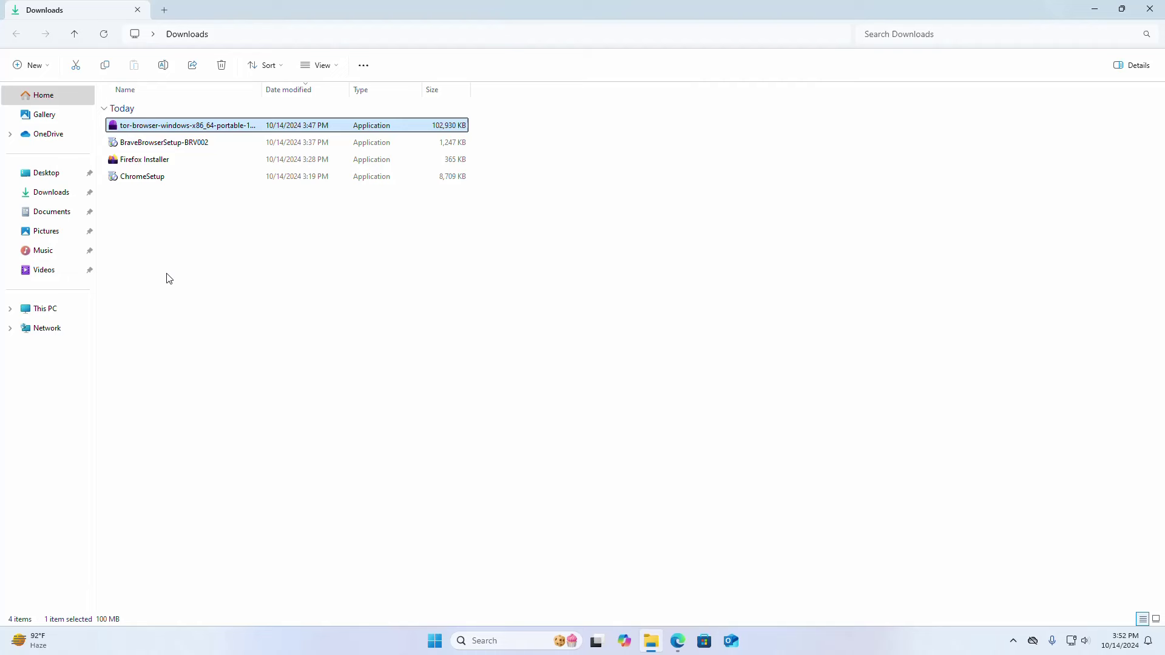
click(46, 173)
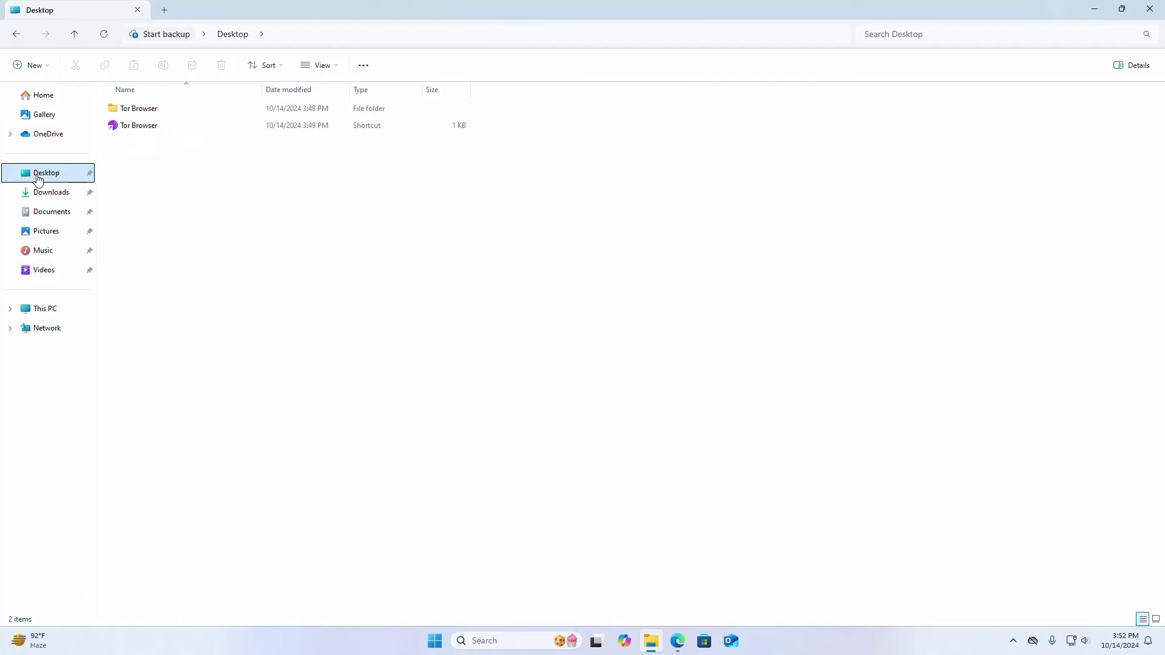
click(141, 108)
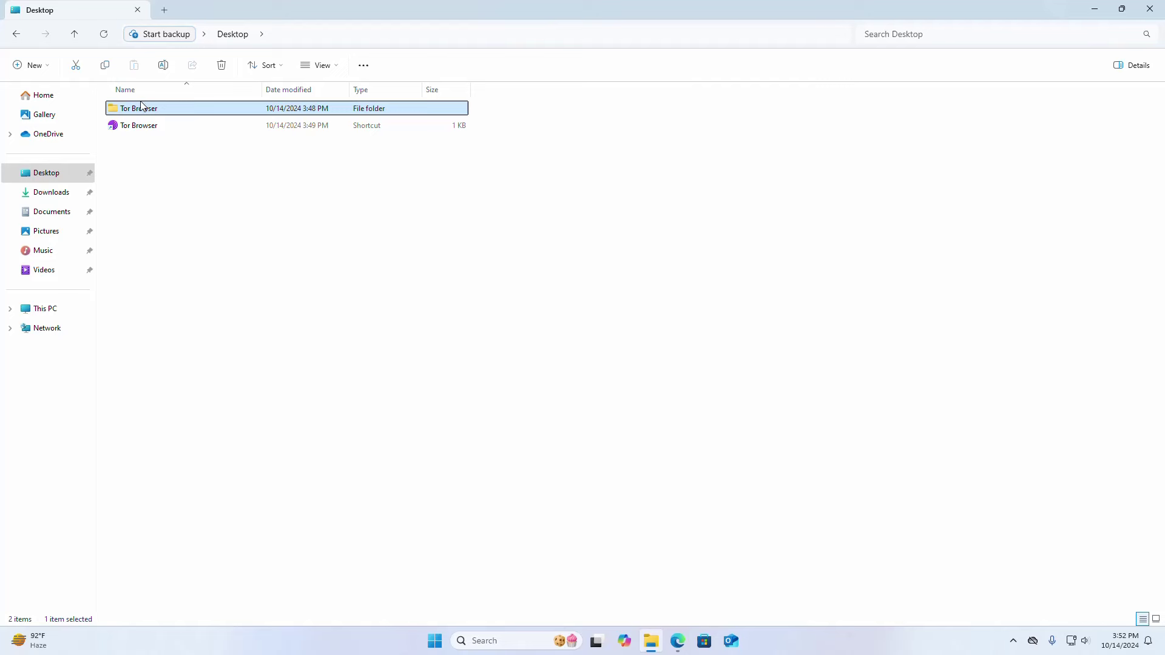
key(shift+Delete)
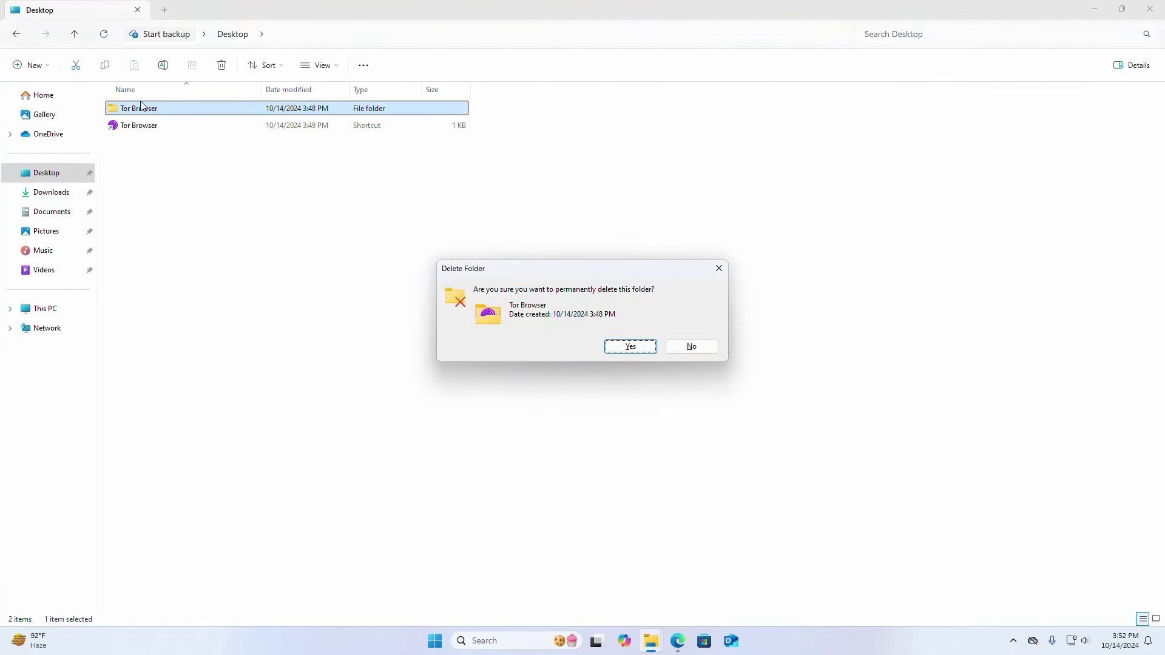
key(Return)
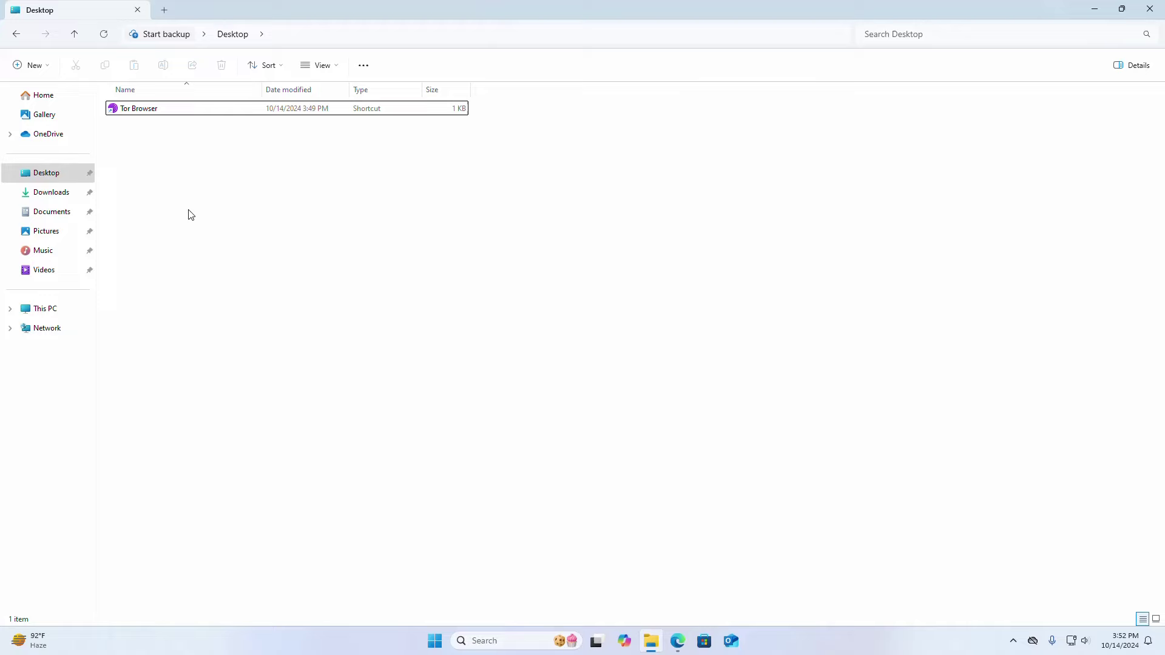
click(170, 113)
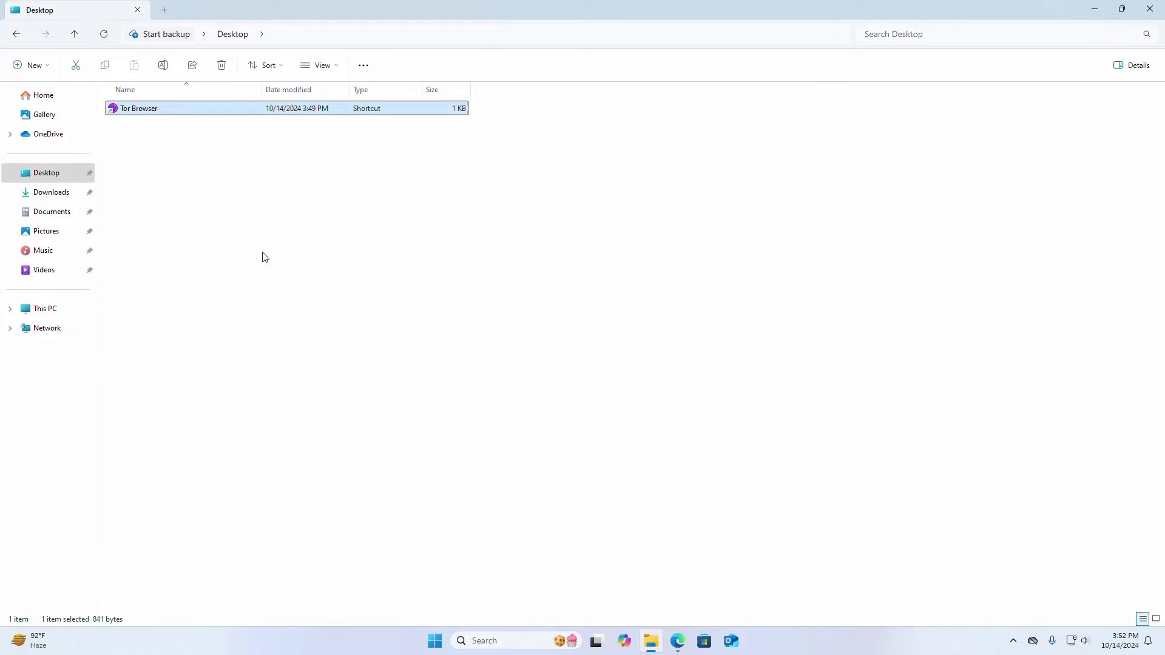
key(Delete)
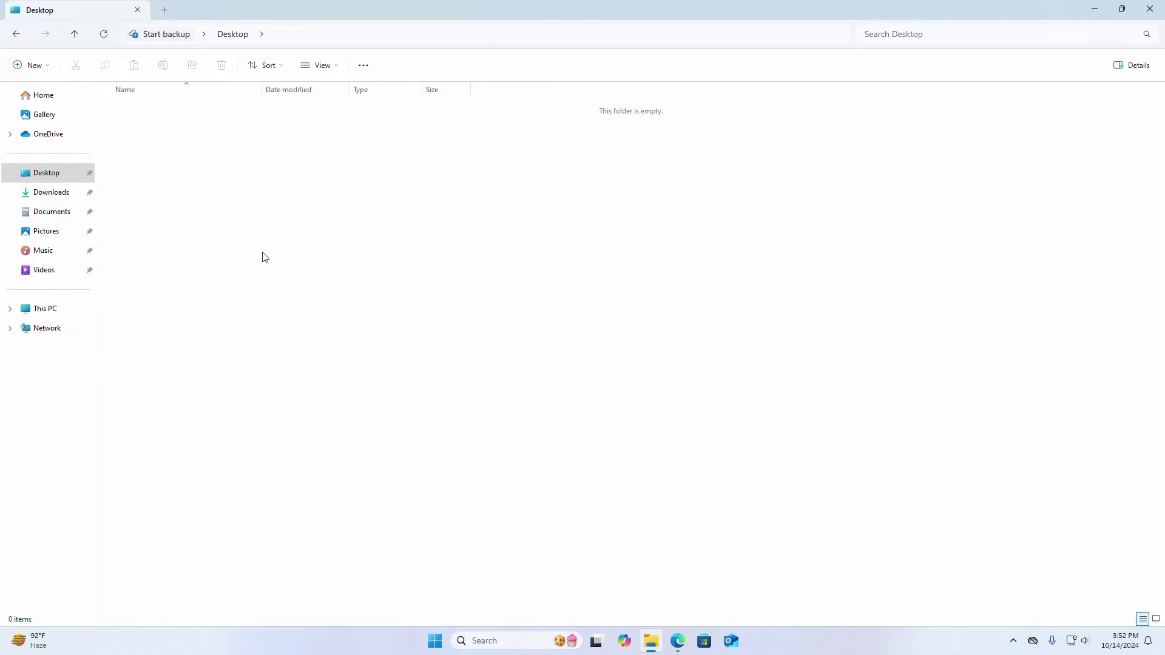
click(1150, 9)
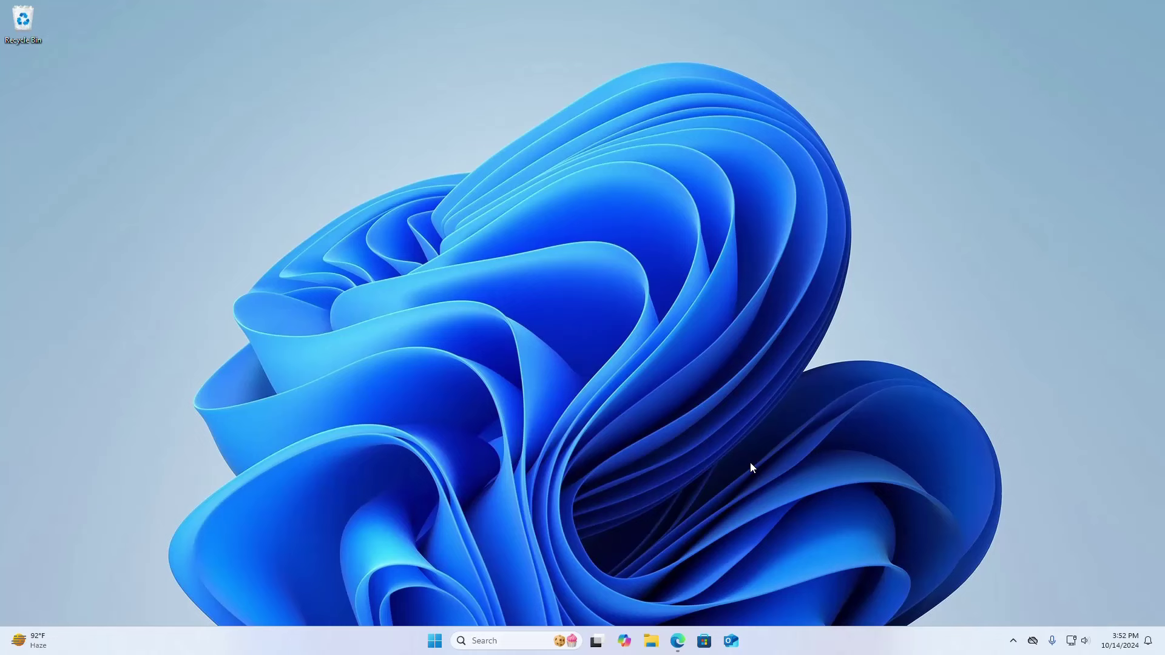
Search 'to', open Tor Browser's file location, and delete its Start Menu shortcut
click(476, 641)
text(to)
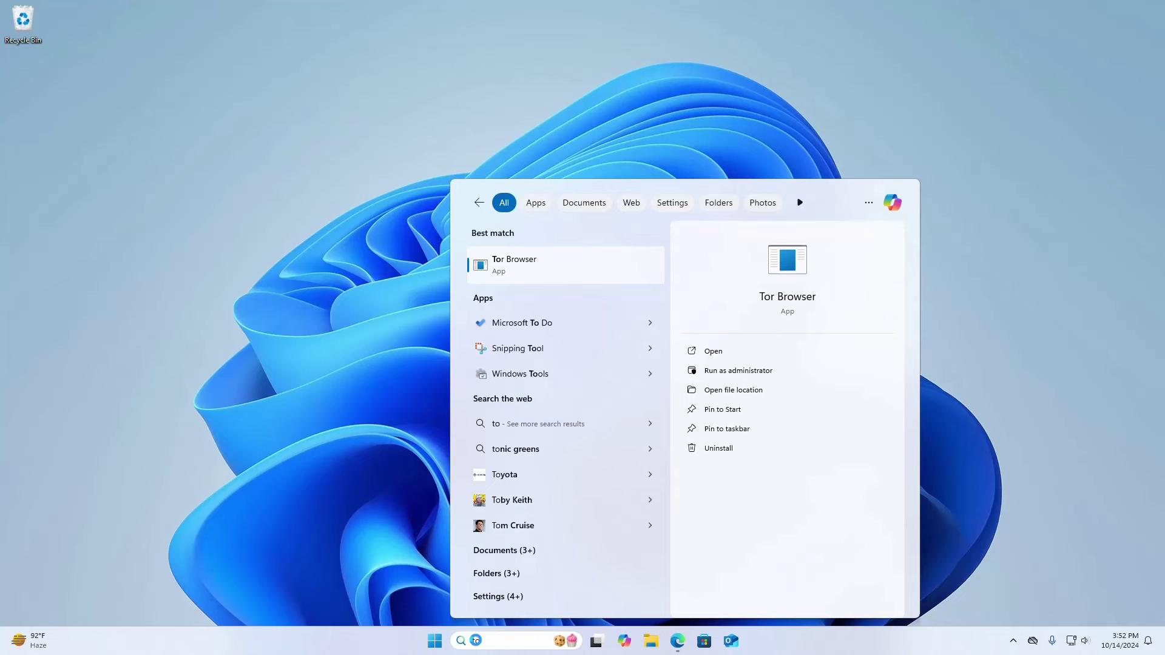
click(743, 390)
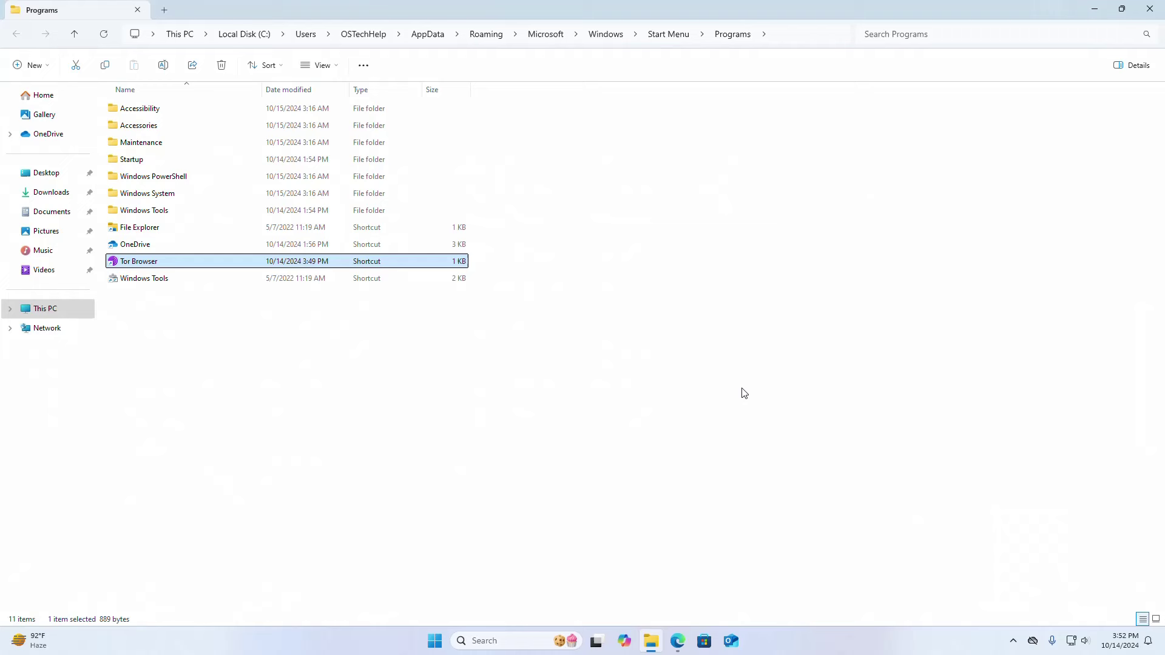
key(Delete)
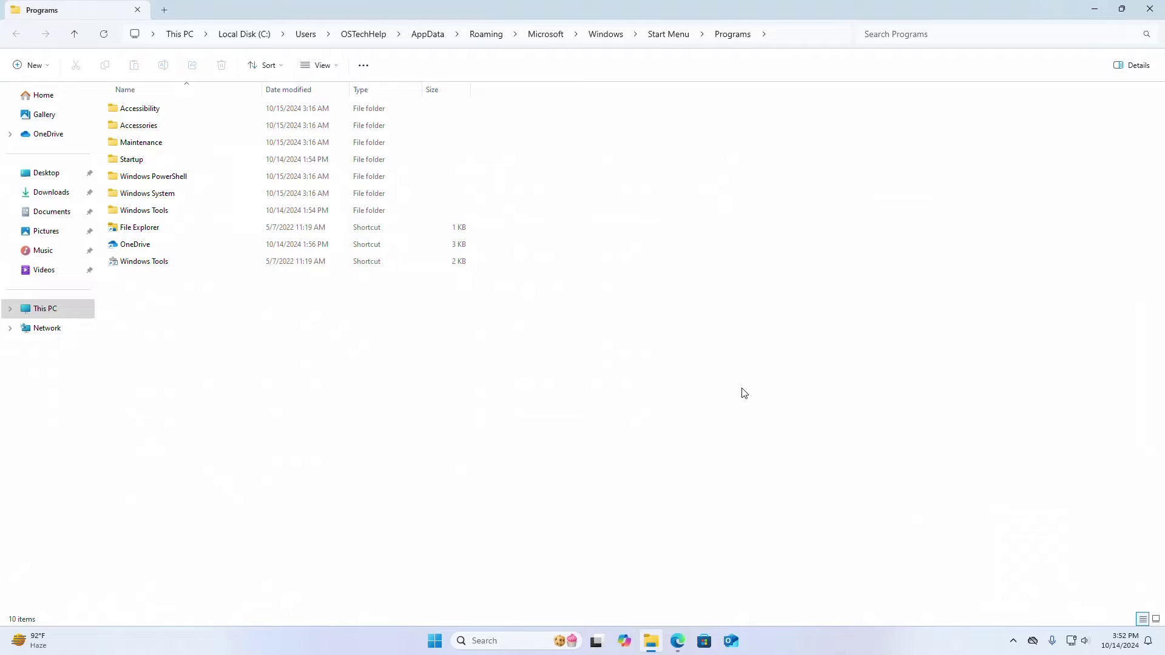
Close the Programs folder and confirm a 'tor' search no longer lists the Tor Browser app
click(1150, 9)
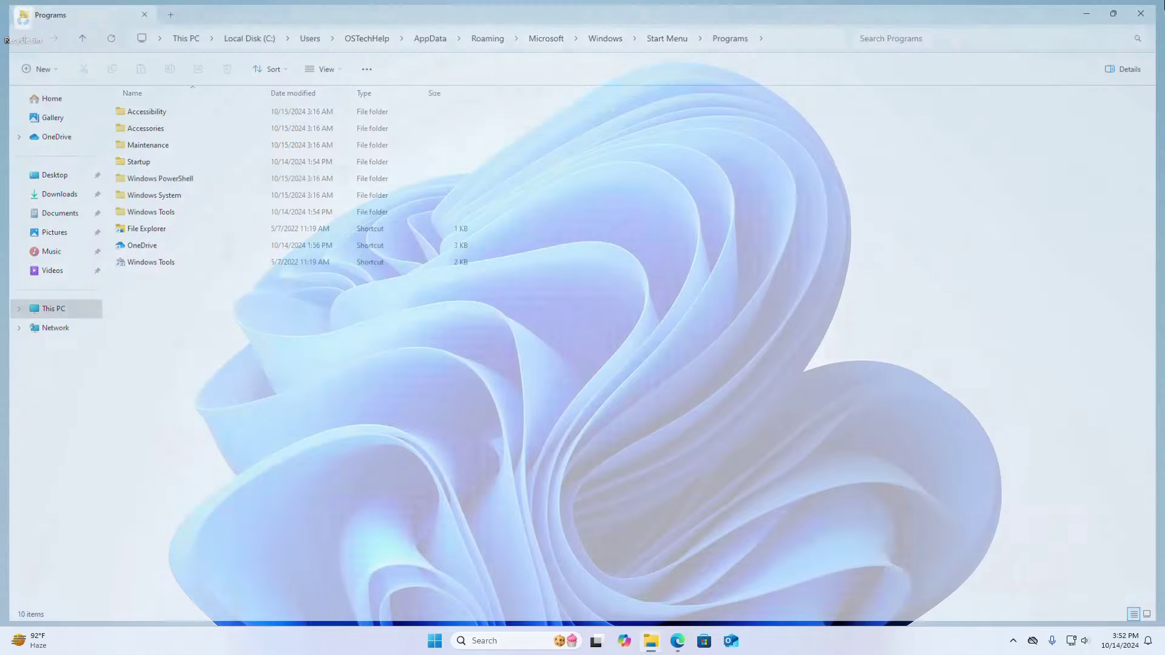
click(504, 640)
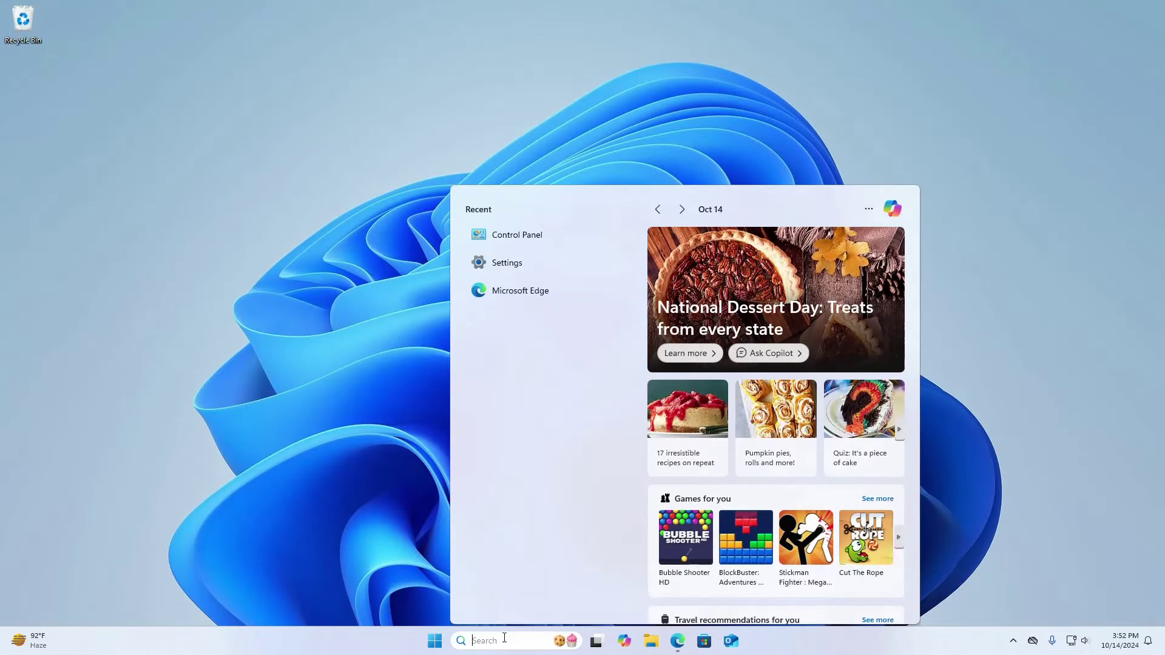
text(to)
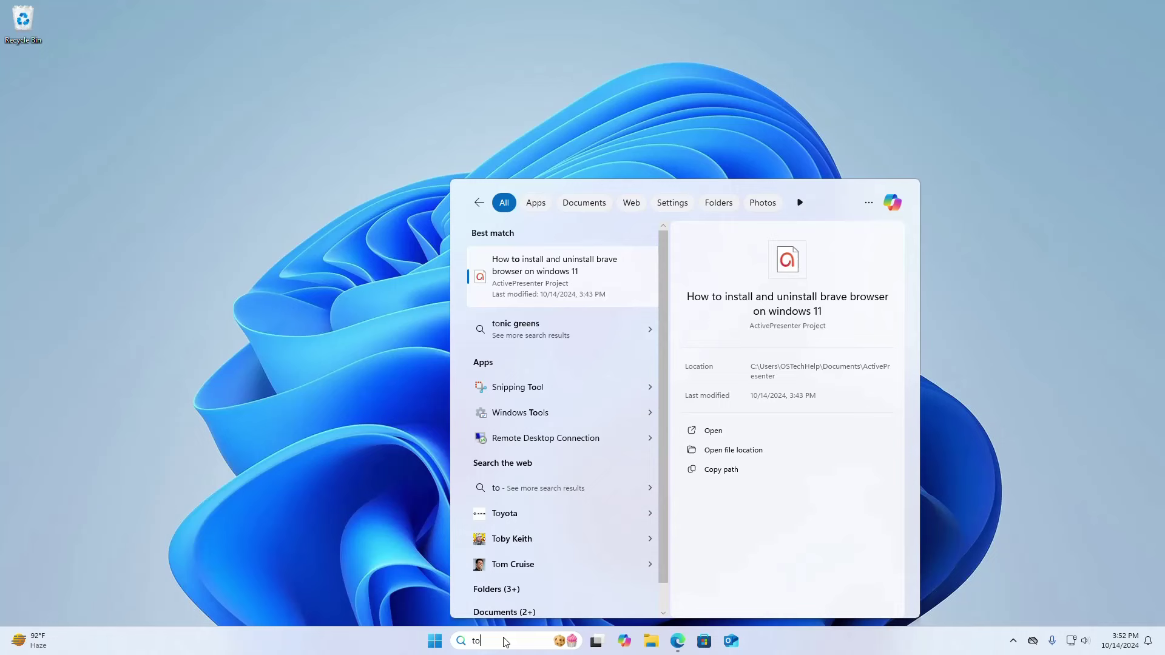
text(r)
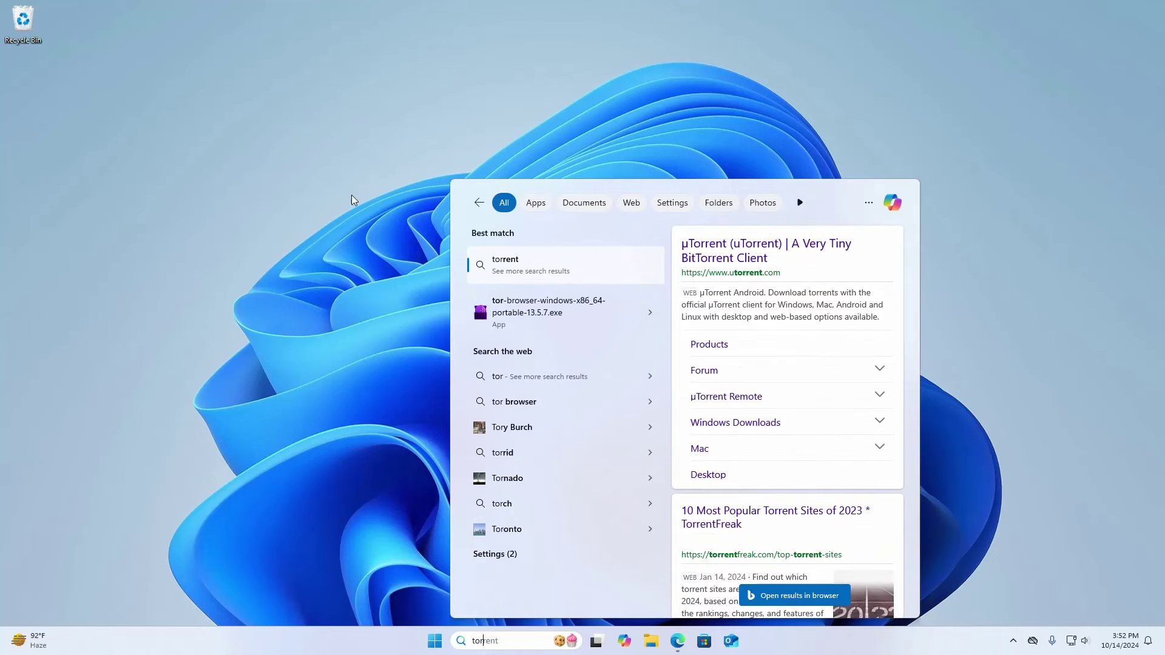
click(448, 7)
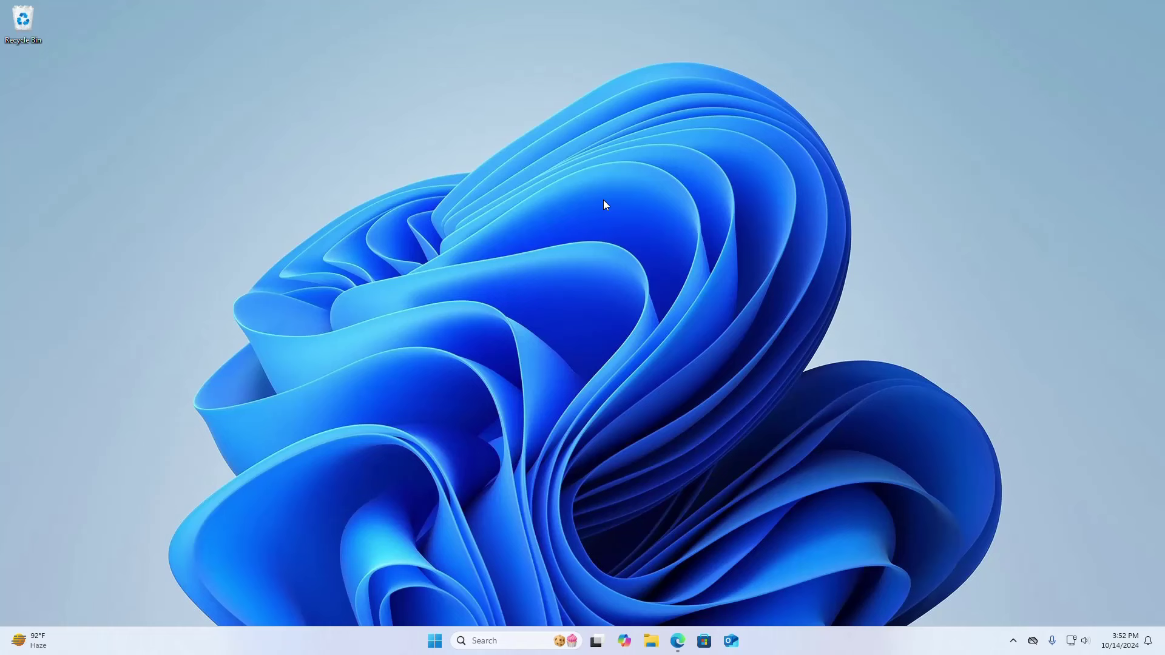